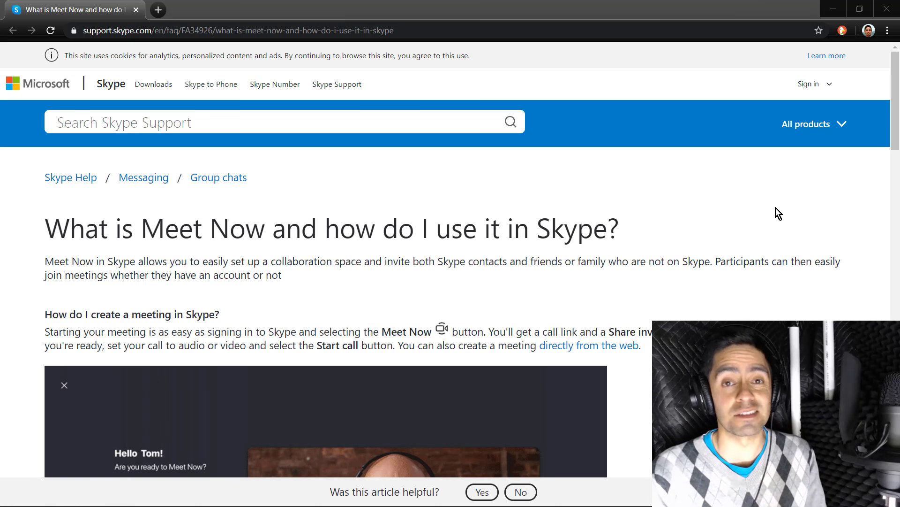
scroll(741, 307, "down", 3)
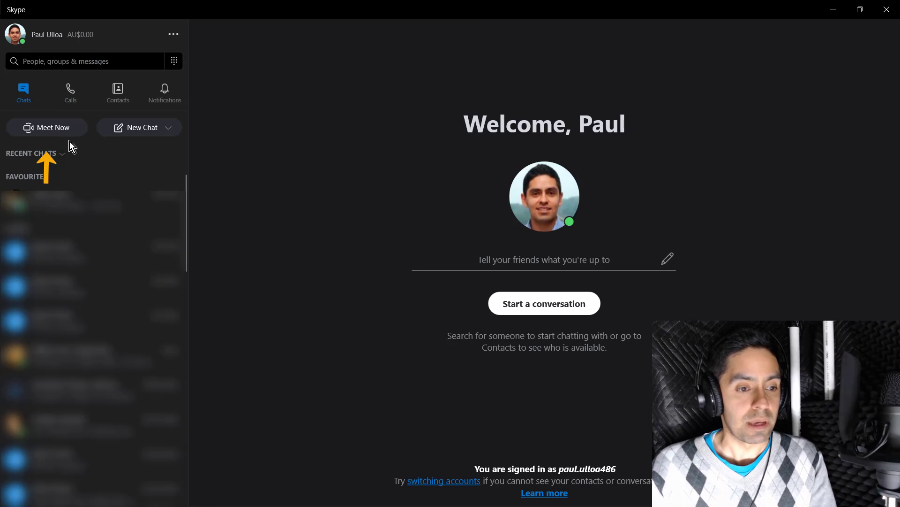
- Start a Meet Now meeting, copy its join link, and show the Share invite options
left_click(54, 131)
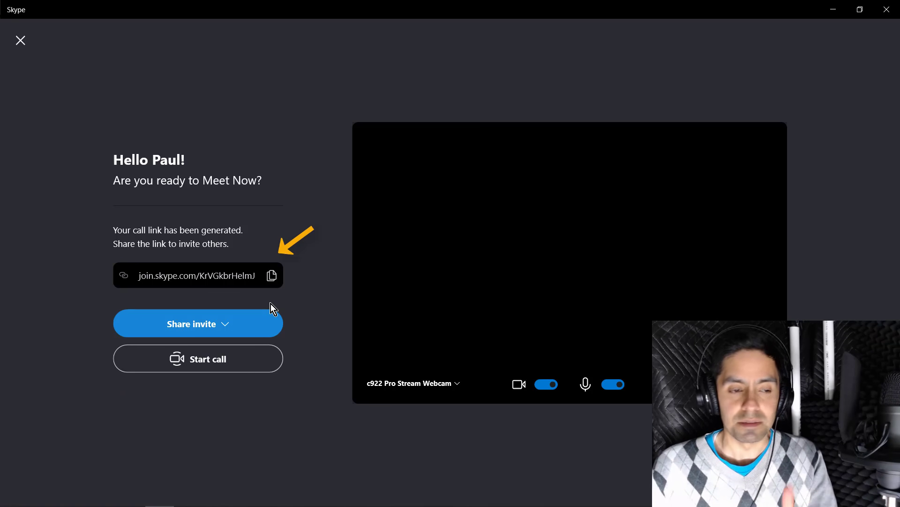
left_click(272, 275)
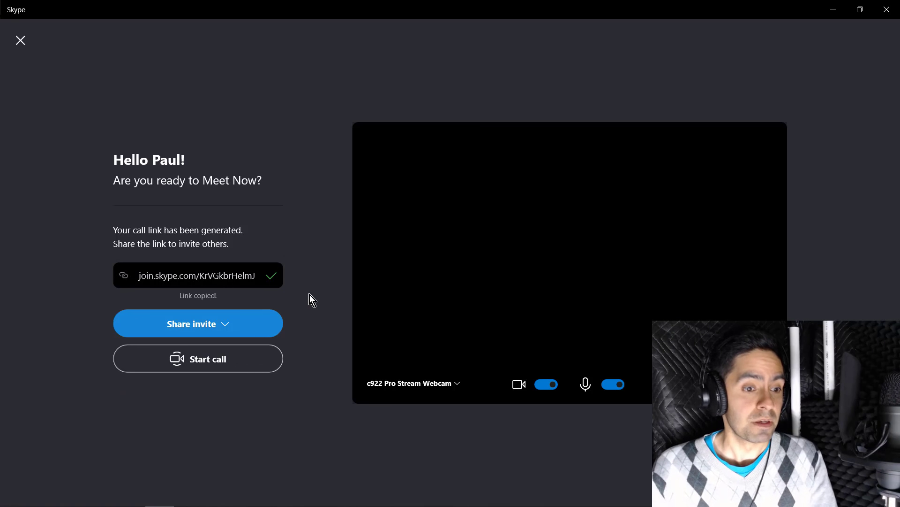
left_click(227, 325)
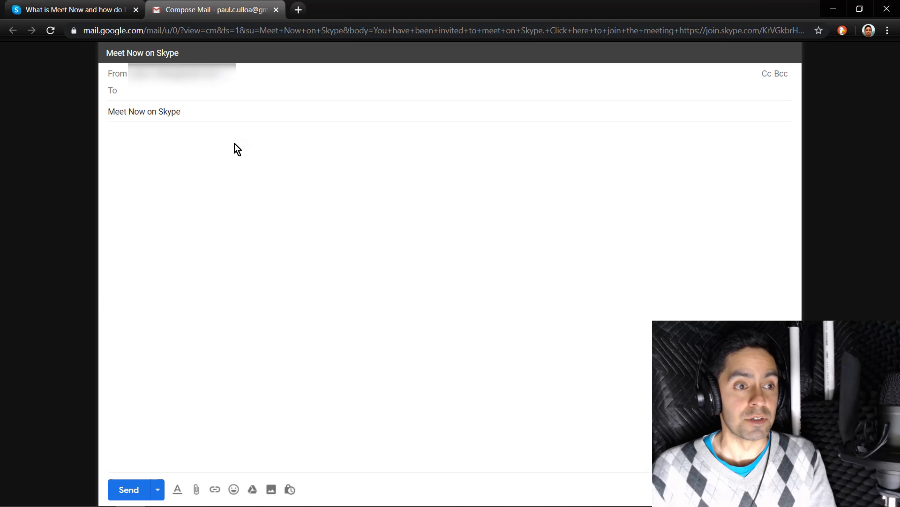
- Place the cursor in the To field of the 'Meet Now on Skype' Gmail draft
left_click(234, 86)
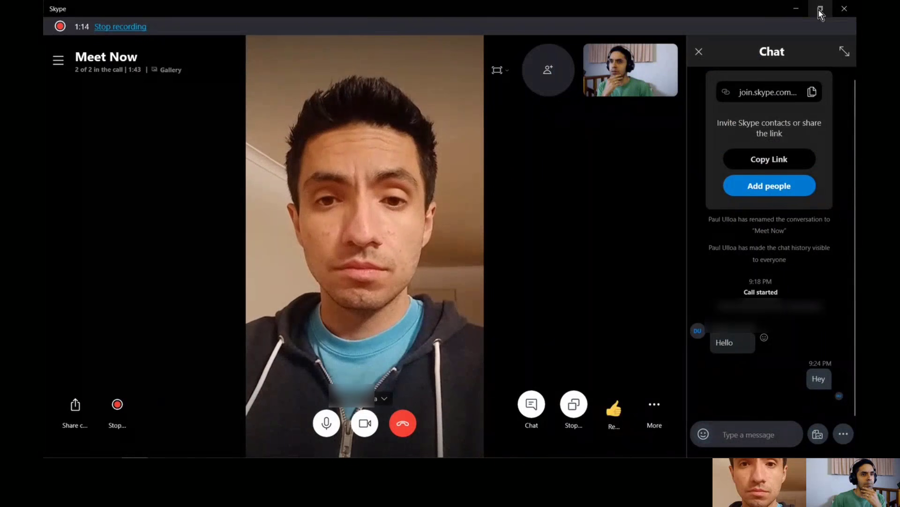
- Restore the Skype call window from full screen to a smaller size
left_click(820, 9)
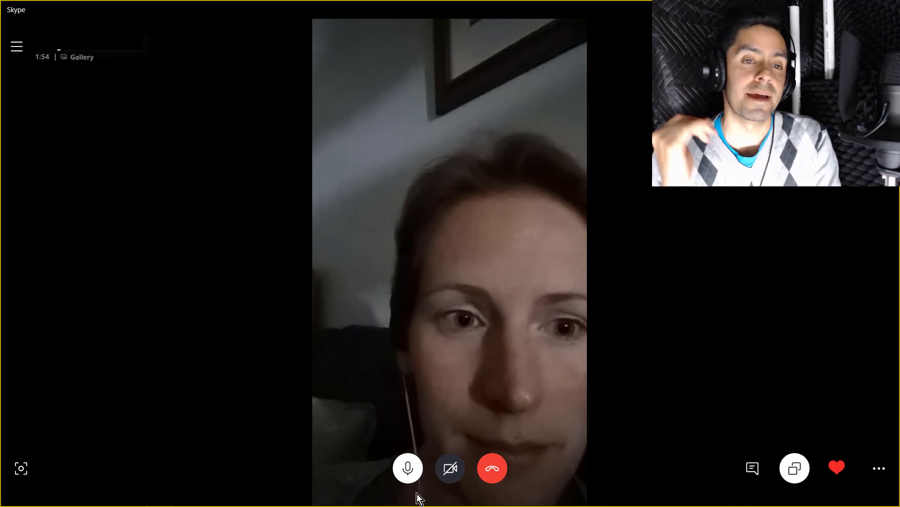
- Show the emoji reactions picker in the call controls
left_click(840, 468)
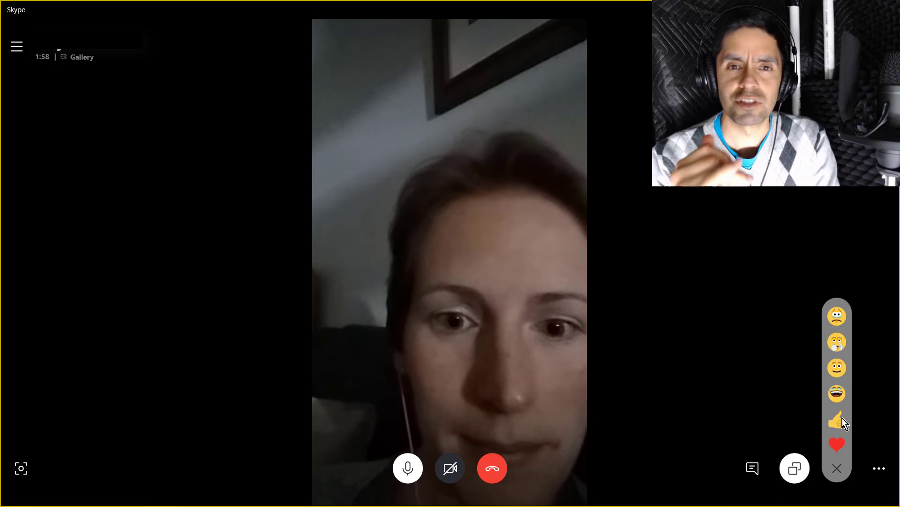